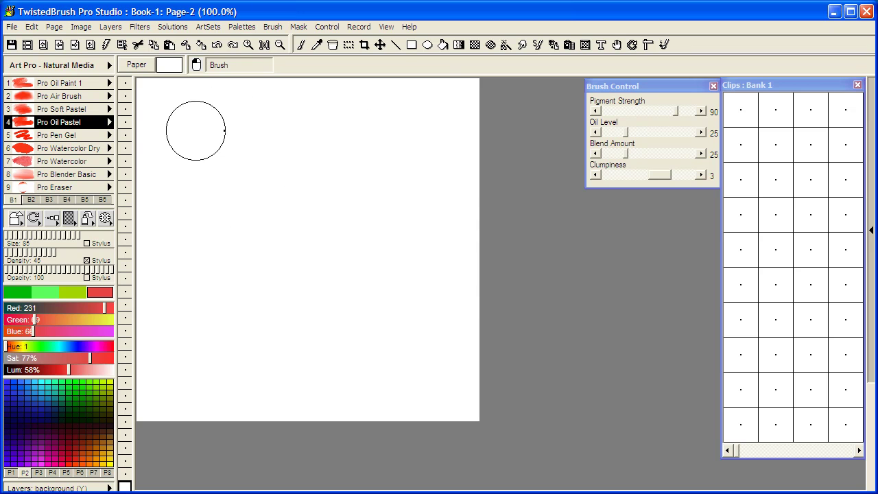
- Leave the page size at 500 × 500 unchanged, then open Select Brush for brush slot 1
click(57, 28)
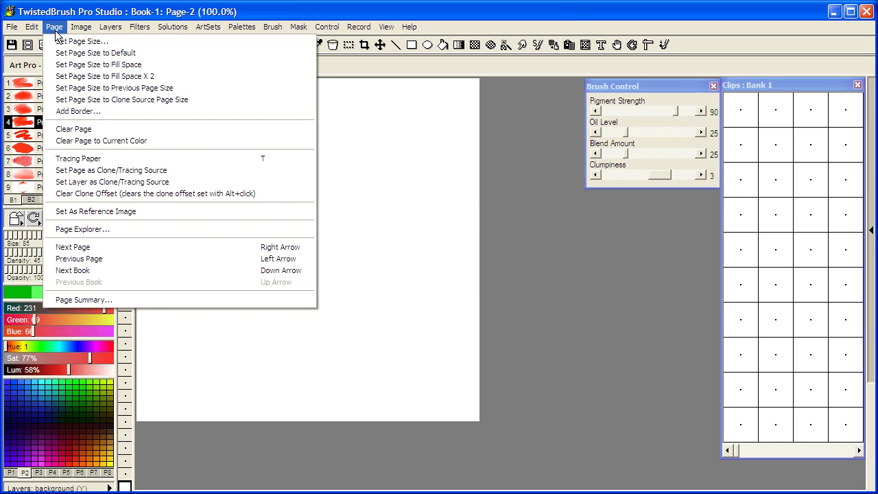
click(78, 43)
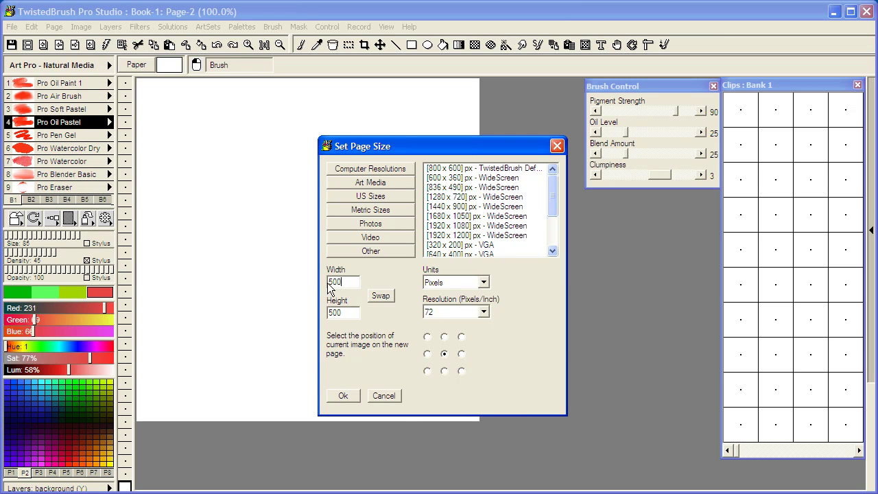
click(384, 398)
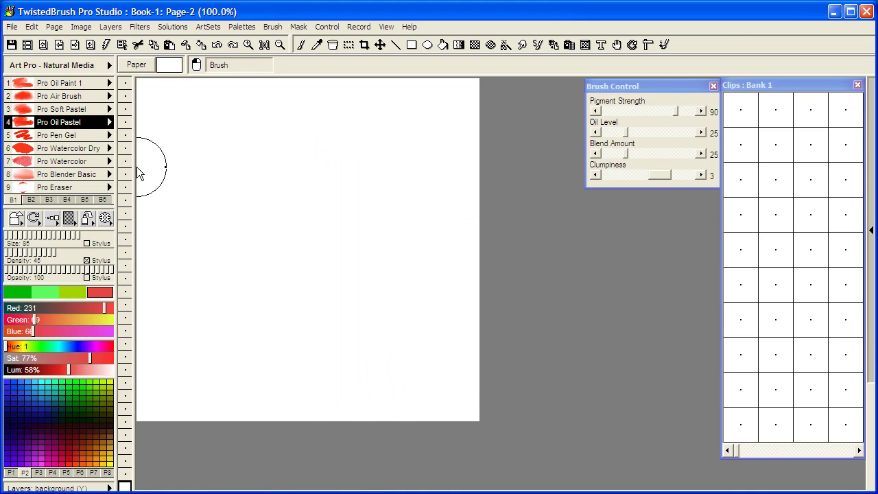
click(108, 84)
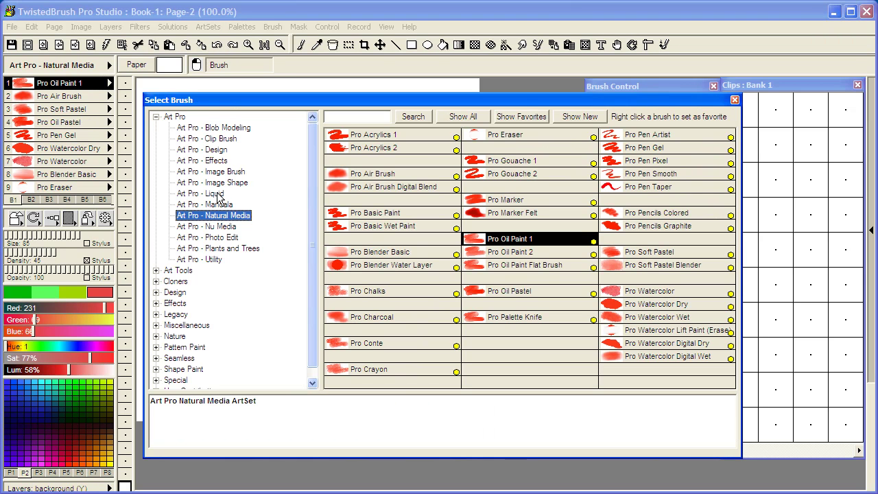
- Load Pro Liquid Modeler from Art Pro - Liquid into slot 1 and copy it to slots 2 and 3
click(217, 195)
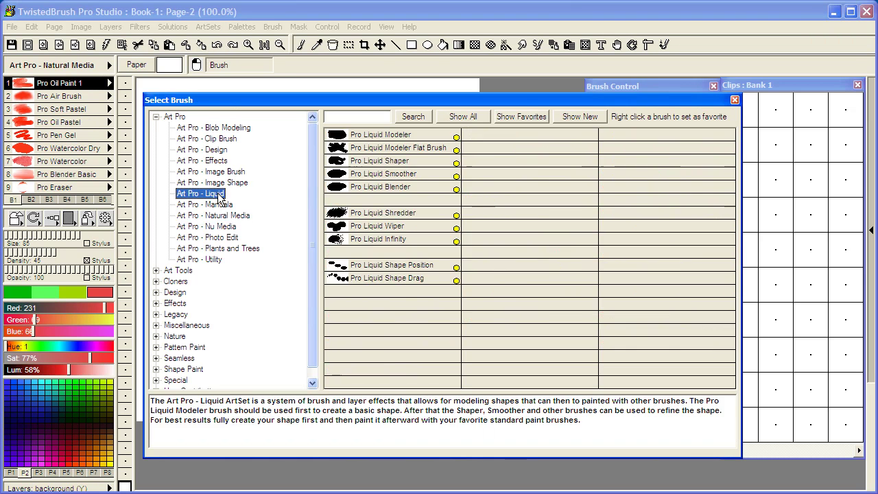
click(383, 136)
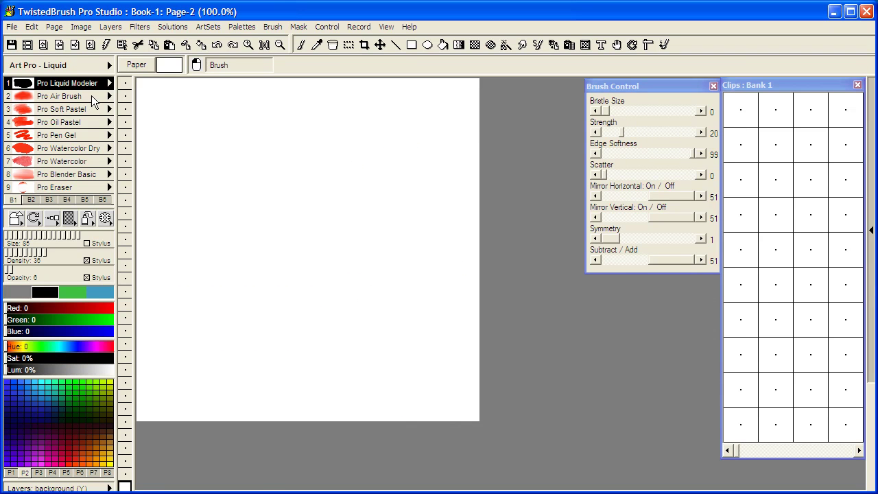
click(96, 99)
click(94, 109)
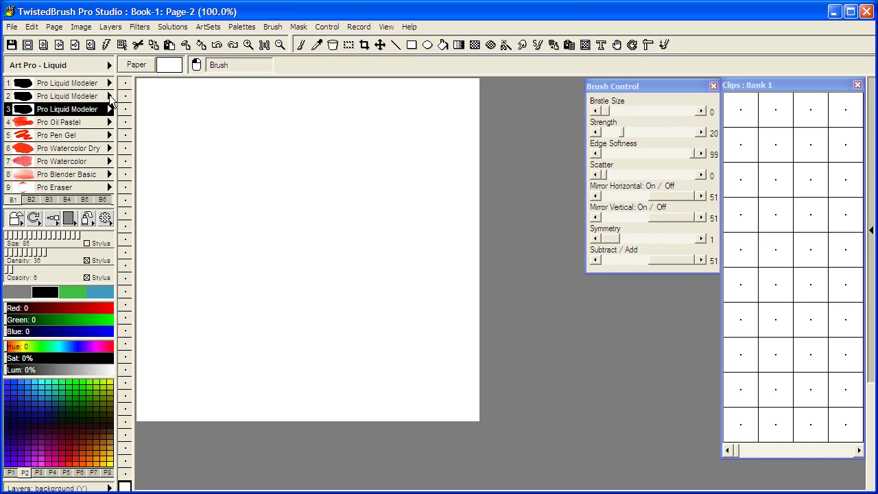
- Replace slot 2 with Pro Liquid Shaper and slot 3 with Pro Liquid Smoother
click(110, 98)
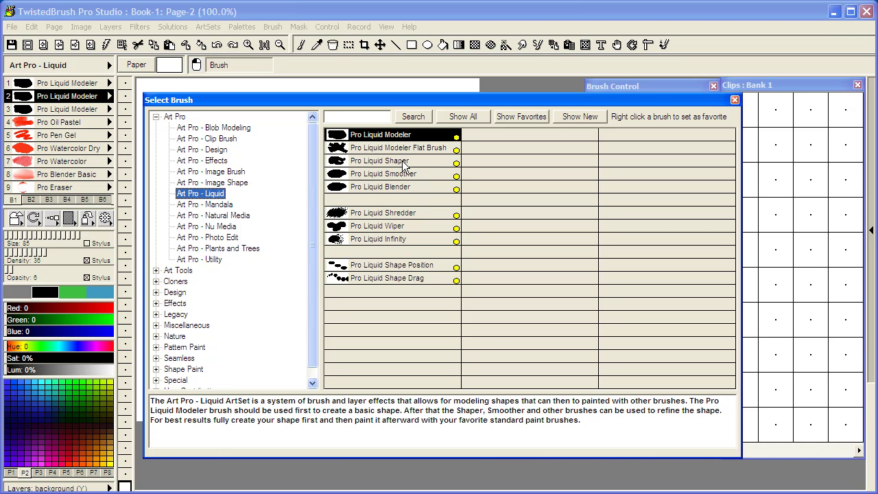
click(365, 160)
click(108, 110)
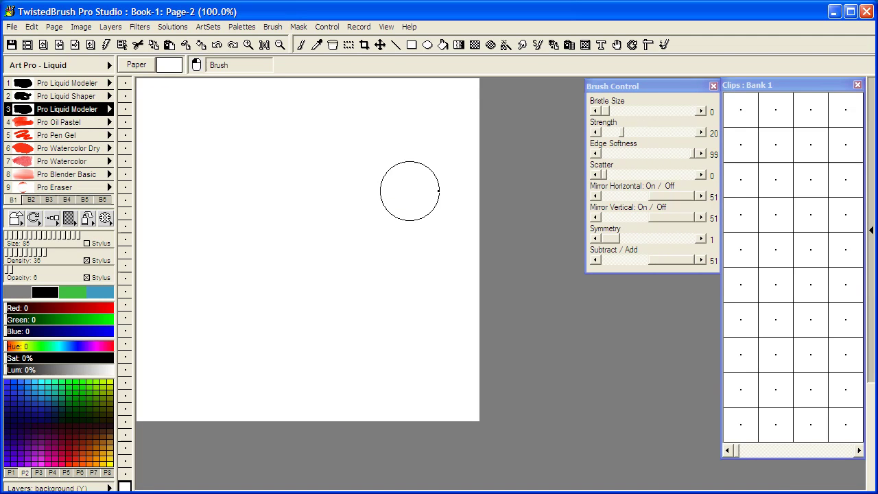
click(110, 110)
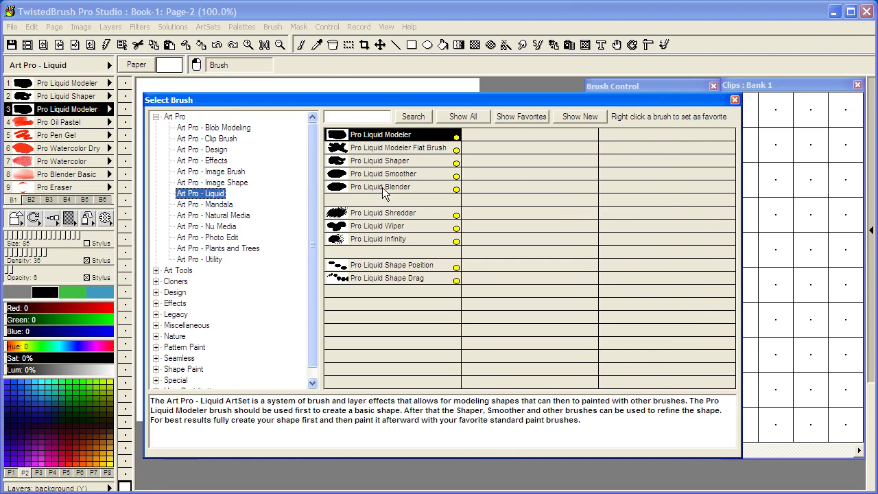
click(394, 175)
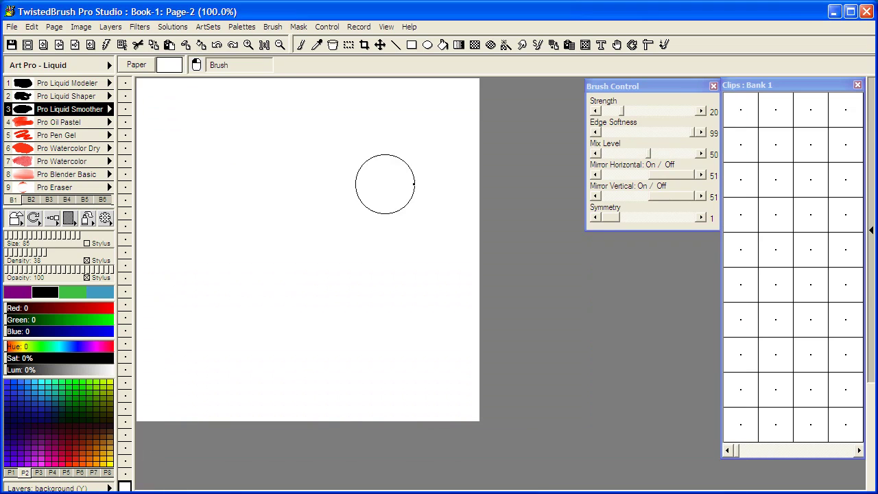
- With Pro Liquid Modeler selected, add layer 3, hide the background layer, and make layer 3 current
click(71, 82)
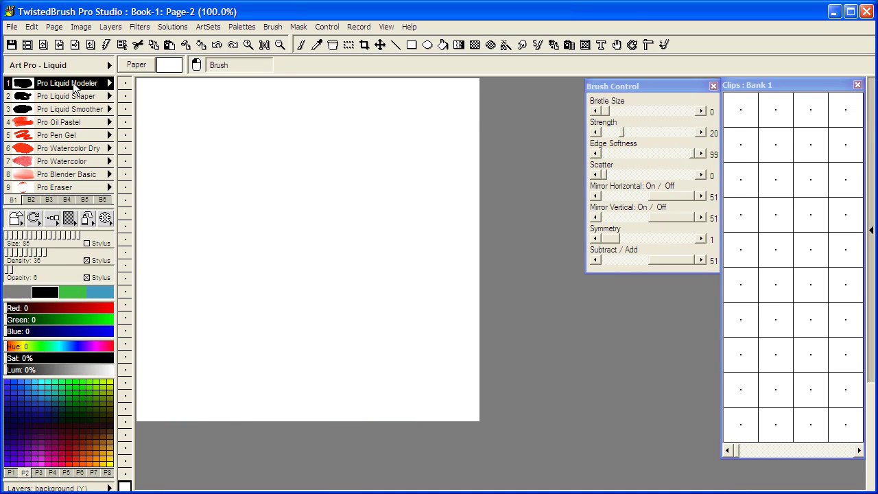
click(126, 461)
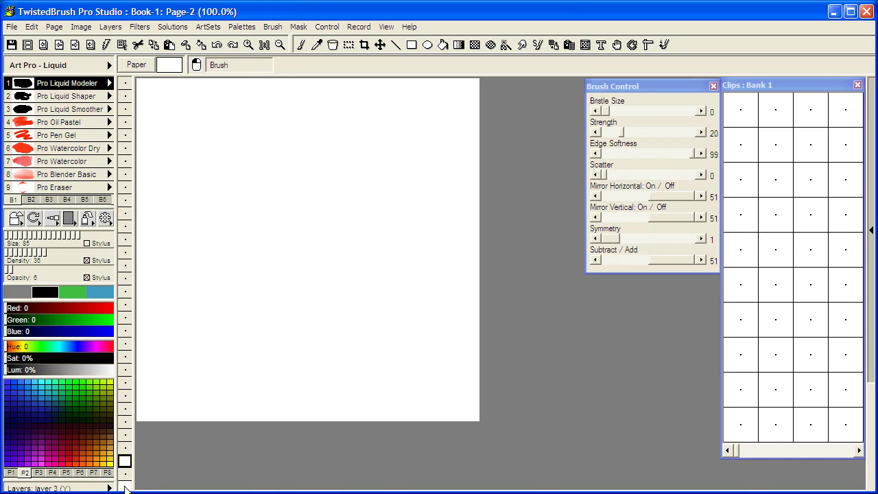
click(126, 487)
click(127, 487)
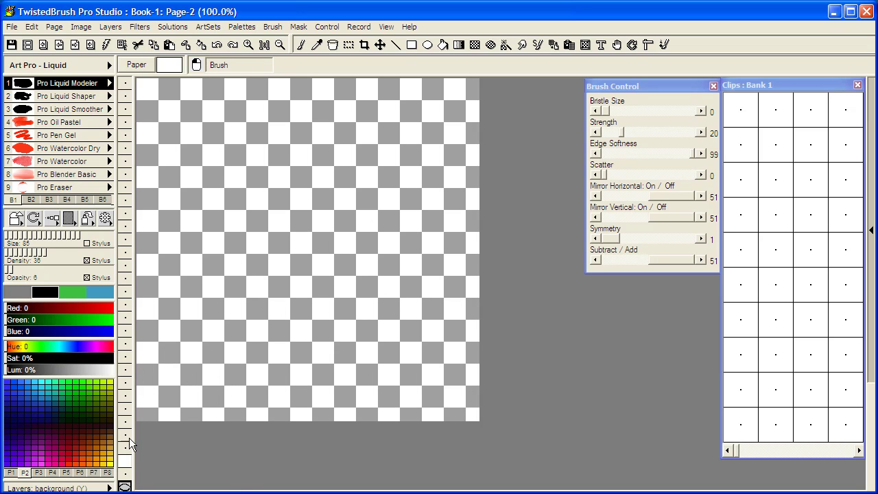
click(126, 461)
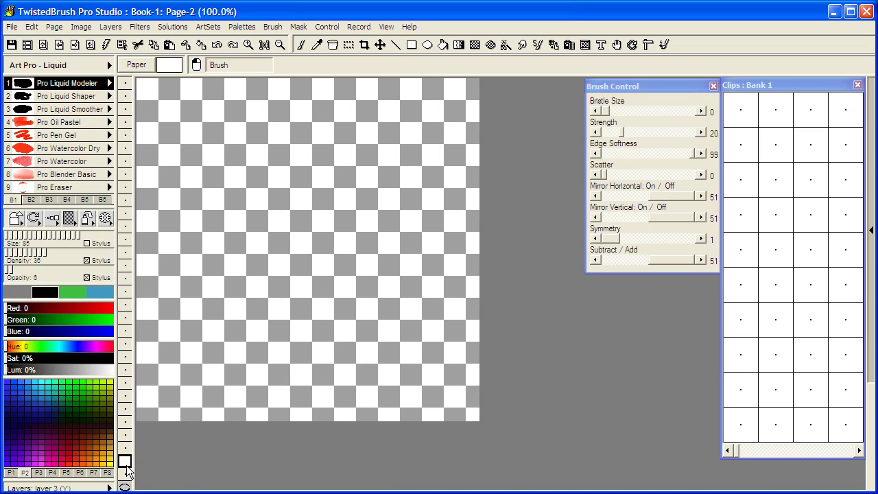
- Set Mirror Vertical to 50, brush size 52 with Size Stylus off, and convert layer 3 to Liquid Paint
click(624, 219)
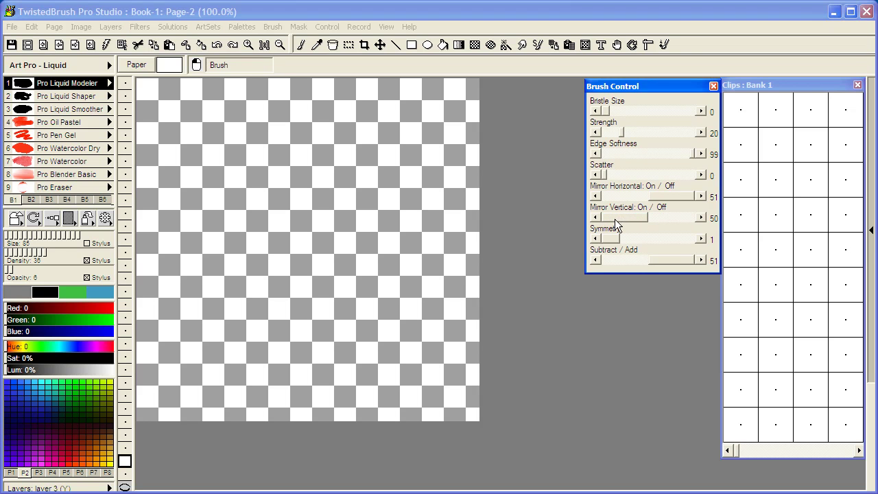
click(70, 238)
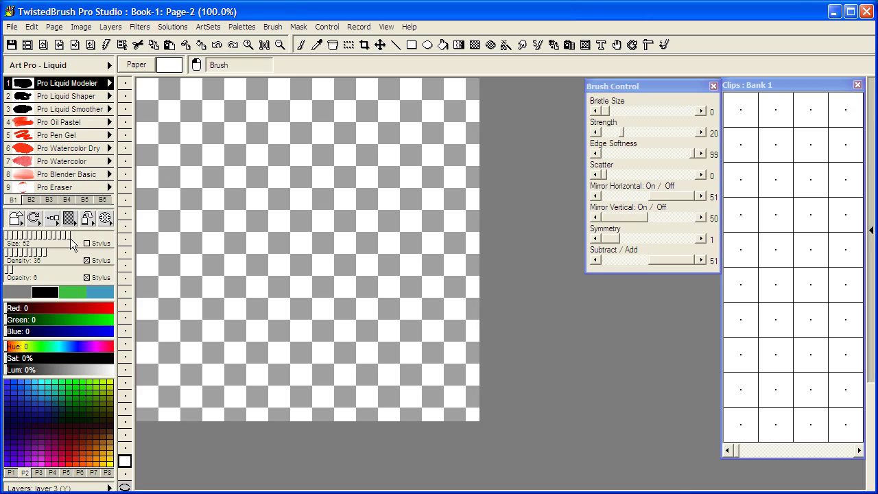
click(85, 243)
click(235, 234)
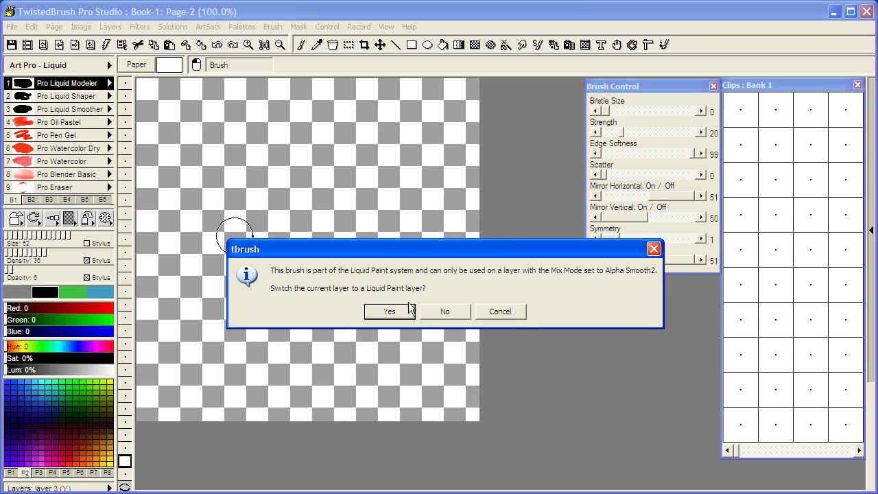
click(390, 313)
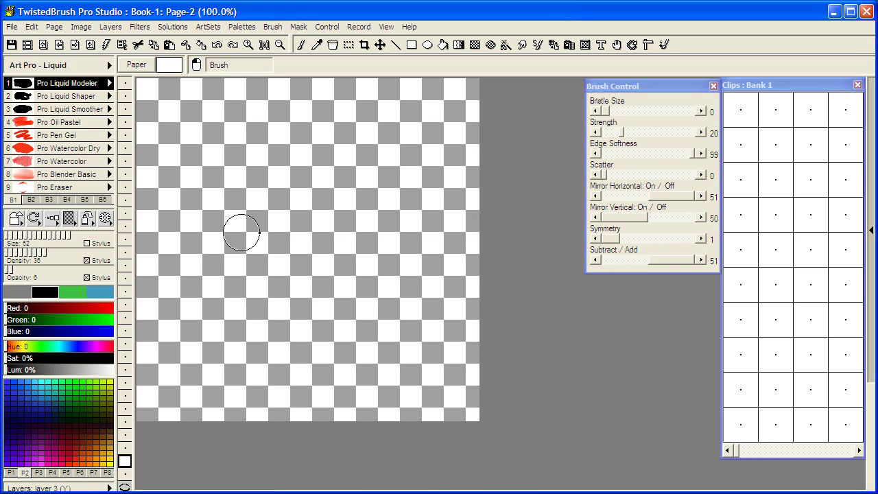
- Paint a black blob in the page centre and sculpt mirrored top and bottom lobes
mouse_move(267, 237)
mouse_down()
mouse_move(391, 229)
mouse_move(367, 209)
mouse_move(411, 235)
mouse_up()
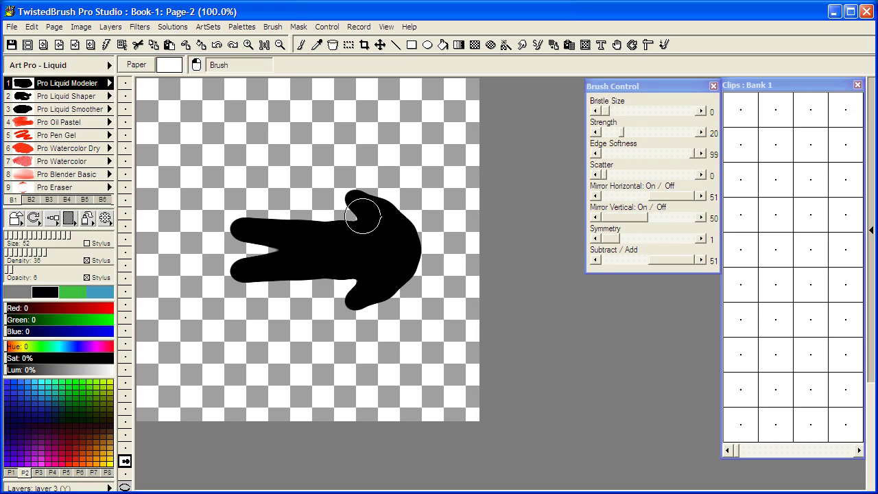
mouse_move(338, 226)
mouse_down()
mouse_move(262, 225)
mouse_move(265, 244)
mouse_move(245, 247)
mouse_move(392, 239)
mouse_move(374, 190)
mouse_move(419, 239)
mouse_move(409, 229)
mouse_move(434, 241)
mouse_move(379, 197)
mouse_move(378, 217)
mouse_move(344, 232)
mouse_move(195, 255)
mouse_move(208, 250)
mouse_move(221, 261)
mouse_move(417, 229)
mouse_move(347, 170)
mouse_move(355, 202)
mouse_move(334, 187)
mouse_move(342, 199)
mouse_move(388, 218)
mouse_move(345, 194)
mouse_move(349, 215)
mouse_move(287, 216)
mouse_move(357, 230)
mouse_move(458, 223)
mouse_move(399, 213)
mouse_move(415, 208)
mouse_move(356, 160)
mouse_move(359, 197)
mouse_up()
click(615, 262)
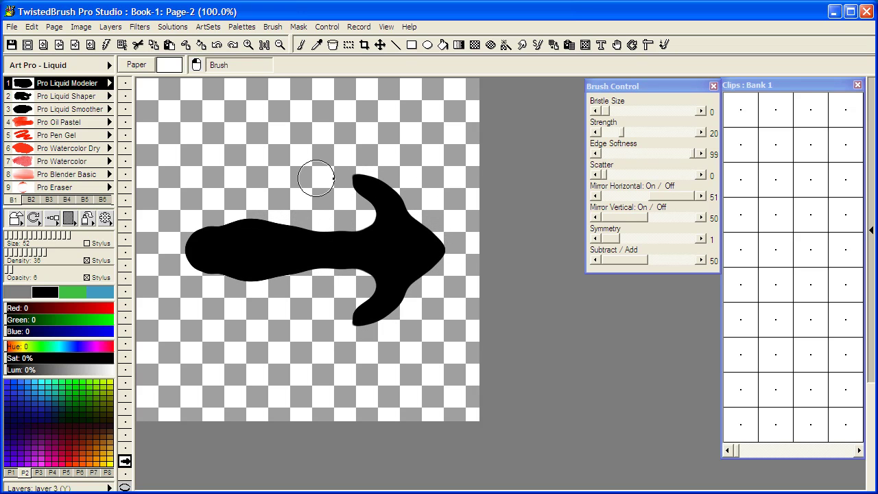
click(685, 262)
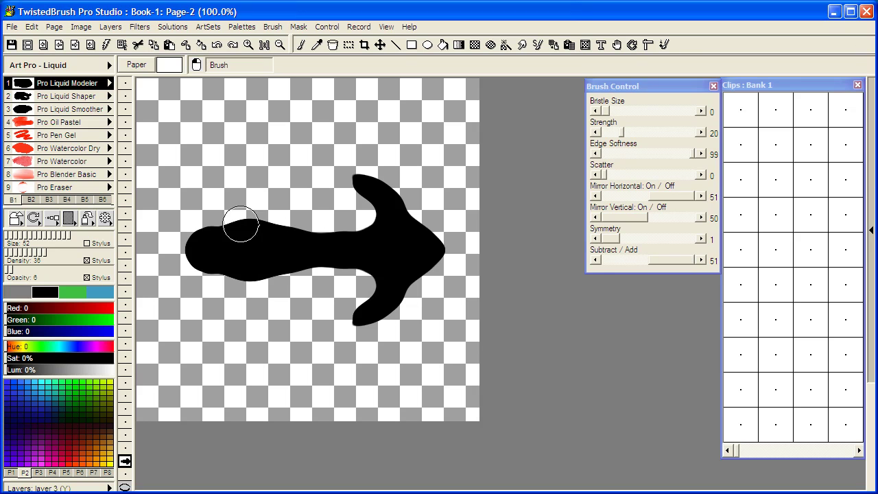
mouse_move(236, 225)
mouse_down()
mouse_move(232, 210)
mouse_move(223, 245)
mouse_up()
mouse_move(299, 246)
mouse_down()
mouse_move(290, 198)
mouse_move(284, 232)
mouse_up()
- With Pro Liquid Shaper at Mirror Vertical 50, undo a reshape and push the left bulge inward
click(91, 97)
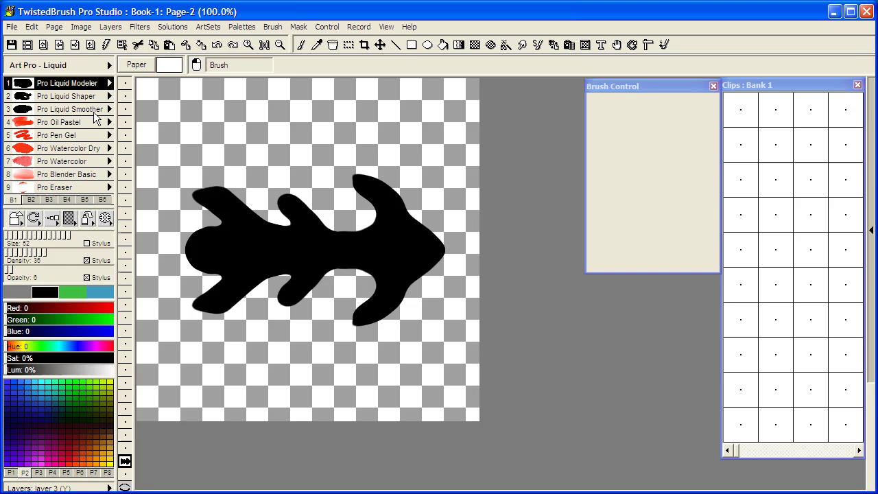
mouse_move(219, 240)
mouse_down()
mouse_move(173, 240)
mouse_move(215, 244)
mouse_move(262, 279)
mouse_up()
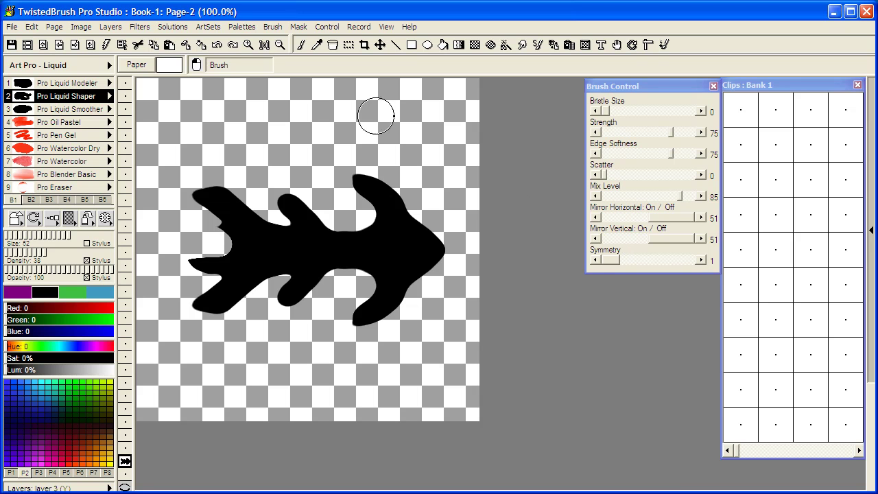
click(218, 45)
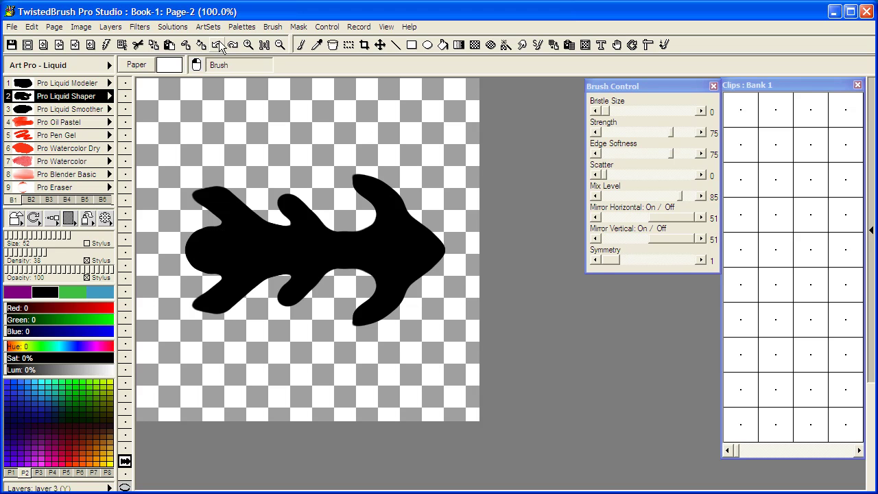
click(632, 239)
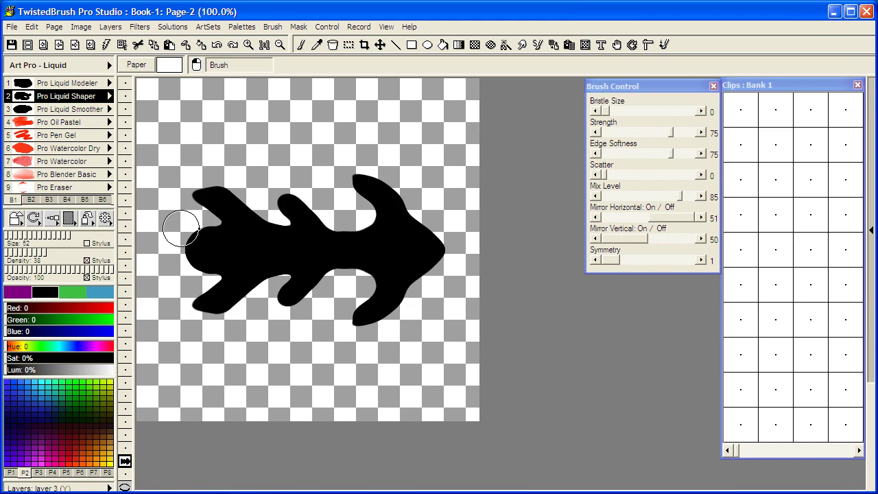
mouse_move(181, 226)
mouse_down()
mouse_move(219, 237)
mouse_move(185, 240)
mouse_move(186, 247)
mouse_move(219, 248)
mouse_move(196, 254)
mouse_move(228, 241)
mouse_move(223, 228)
mouse_move(182, 206)
mouse_move(240, 196)
mouse_move(223, 181)
mouse_move(206, 181)
mouse_move(224, 197)
mouse_move(223, 187)
mouse_move(188, 184)
mouse_move(189, 206)
mouse_move(212, 213)
mouse_move(237, 248)
mouse_up()
- At opacity 52, drag the upper fins into thin swept-back spikes and notch the right fin
click(59, 269)
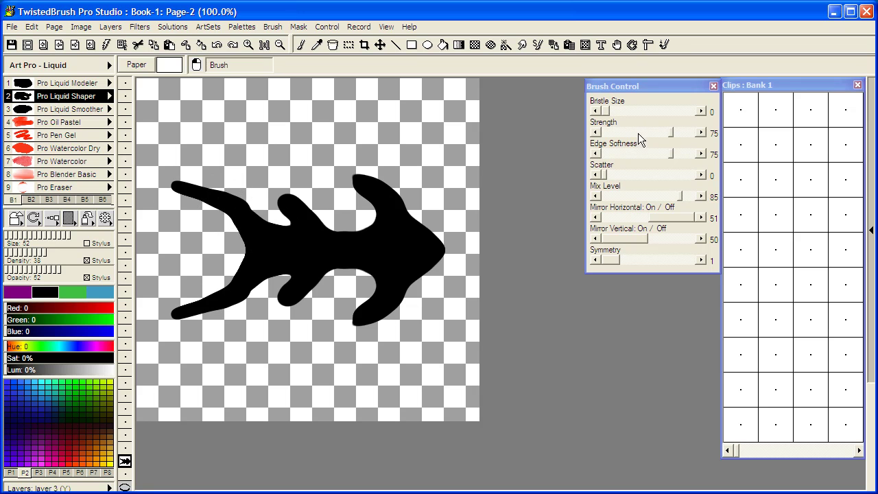
mouse_move(288, 209)
mouse_down()
mouse_move(274, 202)
mouse_move(273, 184)
mouse_up()
drag(366, 202, 324, 176)
drag(405, 192, 455, 247)
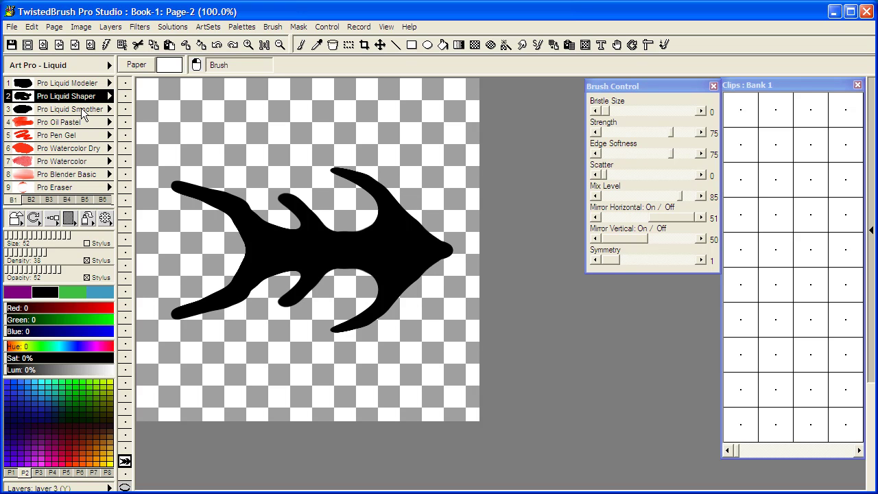
- With Pro Liquid Smoother and Size Stylus off, smooth the lower fin and its mirrored upper fin
click(83, 108)
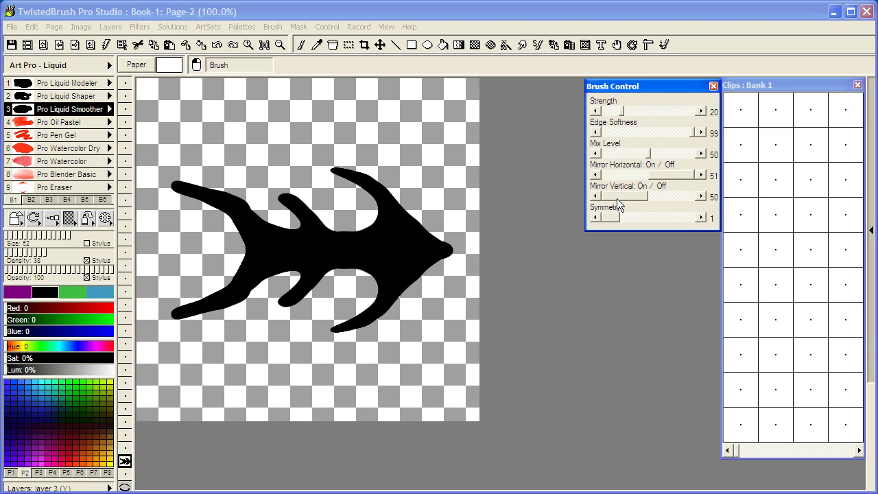
click(87, 242)
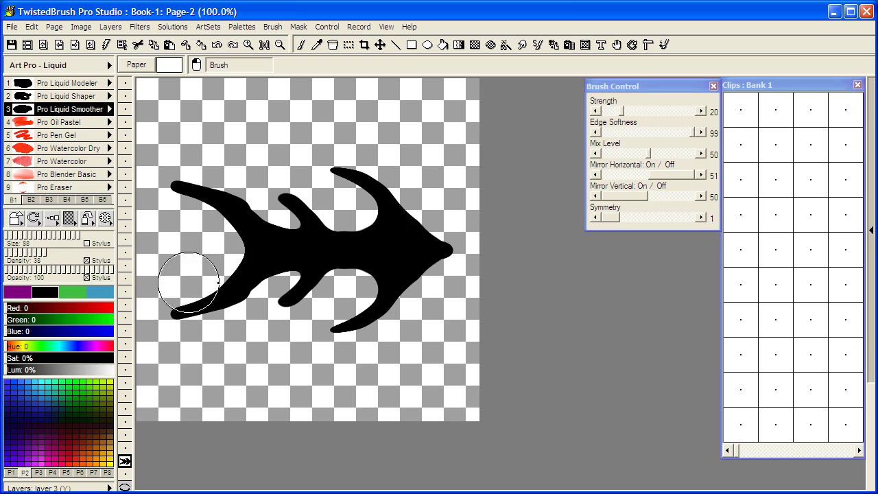
mouse_move(188, 282)
mouse_down()
mouse_move(221, 278)
mouse_move(251, 288)
mouse_move(218, 306)
mouse_move(247, 302)
mouse_move(295, 266)
mouse_move(350, 288)
mouse_up()
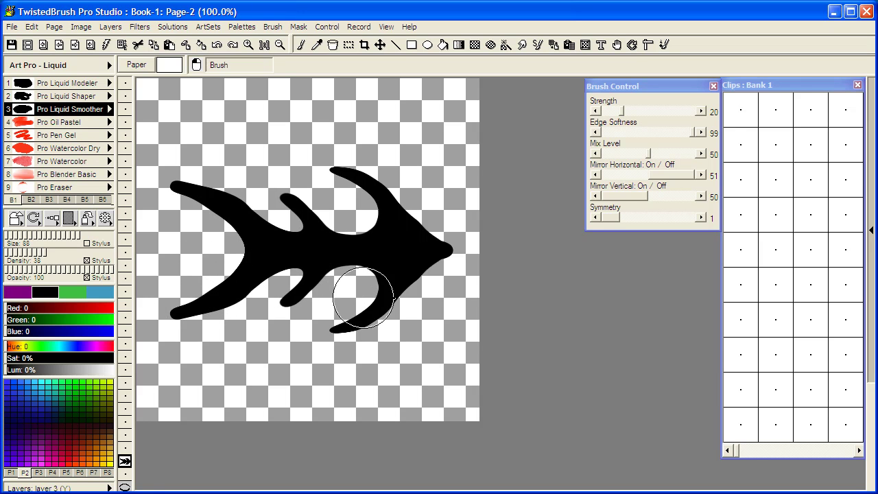
mouse_move(363, 297)
mouse_down()
mouse_move(418, 301)
mouse_move(344, 335)
mouse_move(349, 347)
mouse_move(359, 328)
mouse_move(413, 295)
mouse_move(436, 237)
mouse_move(455, 241)
mouse_move(451, 214)
mouse_move(444, 228)
mouse_move(364, 179)
mouse_move(374, 172)
mouse_move(358, 154)
mouse_move(336, 152)
mouse_move(334, 209)
mouse_move(284, 179)
mouse_move(186, 170)
mouse_move(218, 173)
mouse_move(263, 202)
mouse_move(377, 326)
mouse_move(368, 343)
mouse_move(428, 297)
mouse_move(352, 200)
mouse_move(418, 222)
mouse_move(378, 286)
mouse_move(390, 279)
mouse_move(389, 232)
mouse_move(200, 206)
mouse_move(181, 228)
mouse_move(214, 220)
mouse_move(253, 245)
mouse_move(324, 217)
mouse_move(294, 165)
mouse_move(213, 151)
mouse_up()
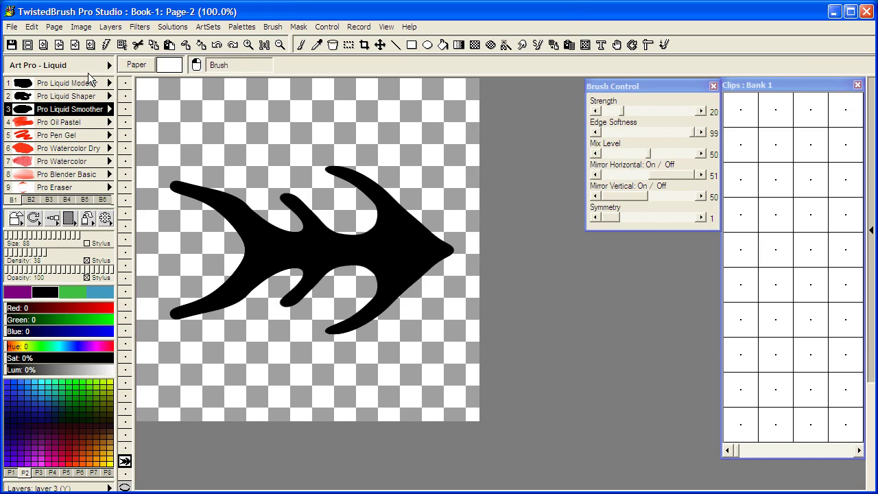
- Copy Merged the shape into the first Clips Bank 1 slot and move to blank Page-3
click(30, 27)
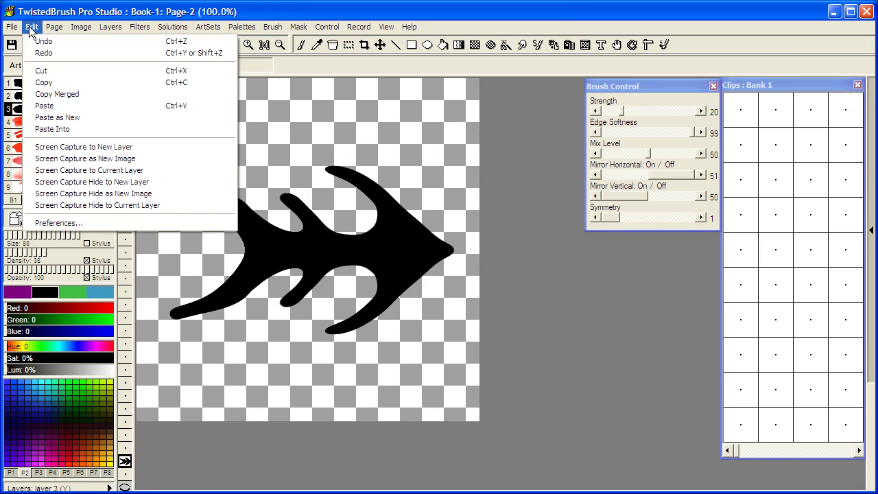
click(60, 97)
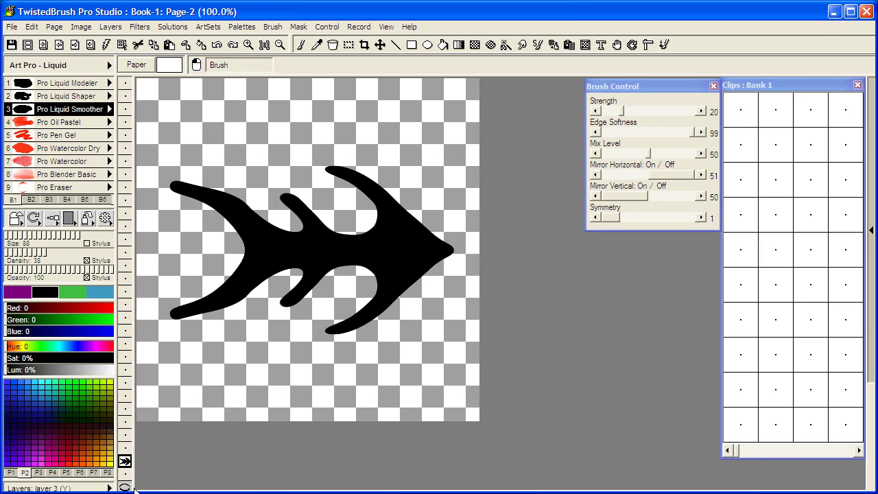
click(32, 28)
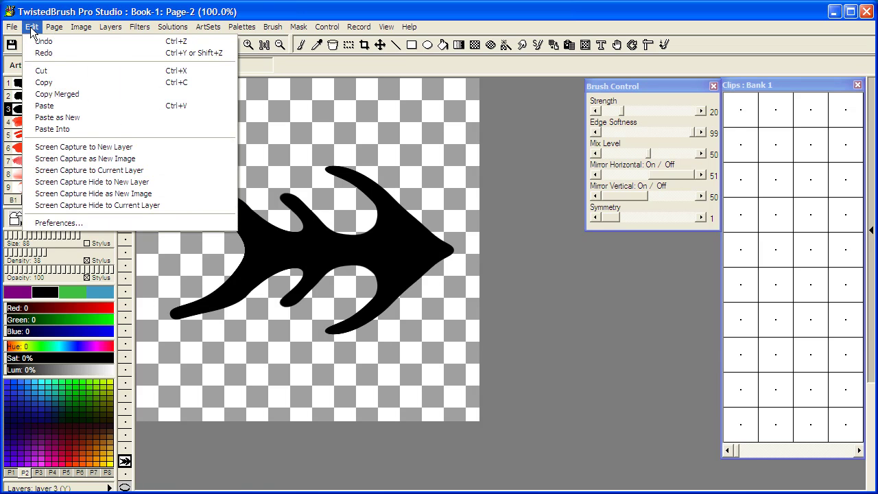
click(57, 94)
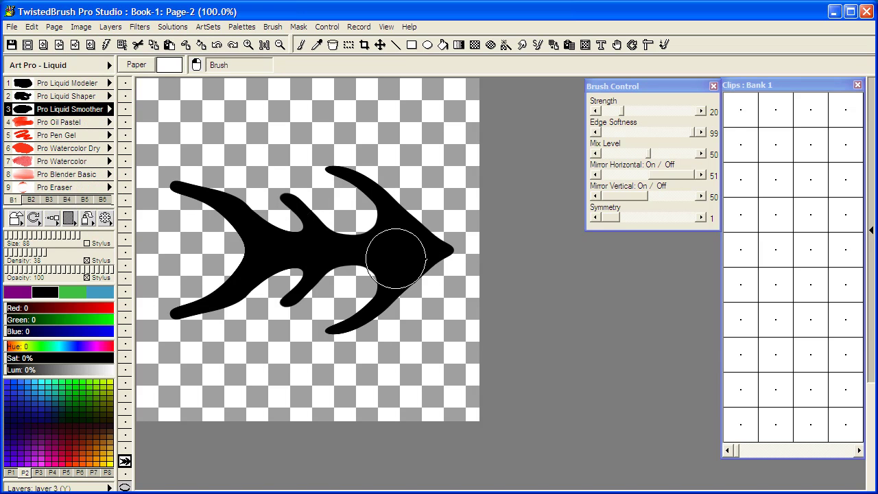
click(744, 112)
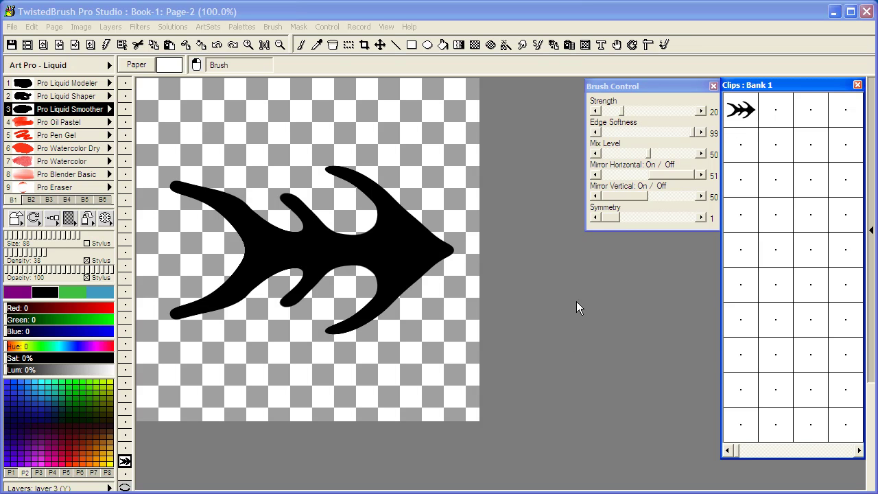
key(Page_Down)
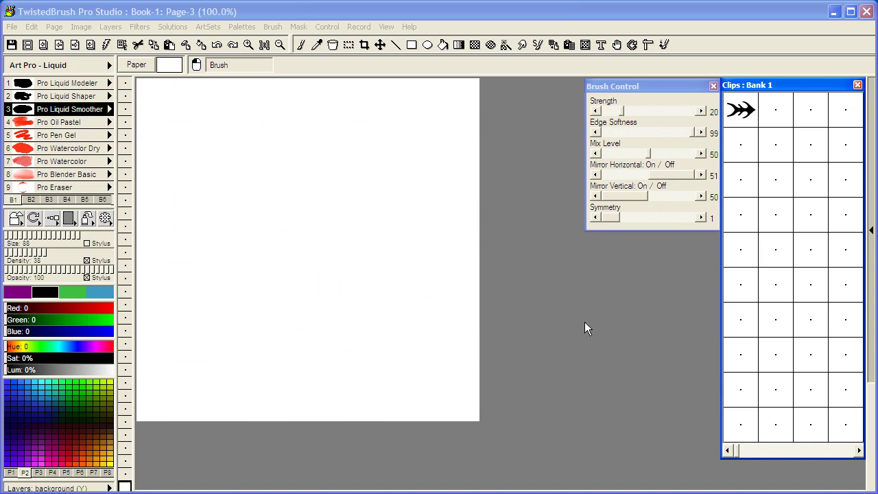
- Load Pro Image Shape from the Art Pro - Image Shape ArtSet into brush slot 4
click(109, 122)
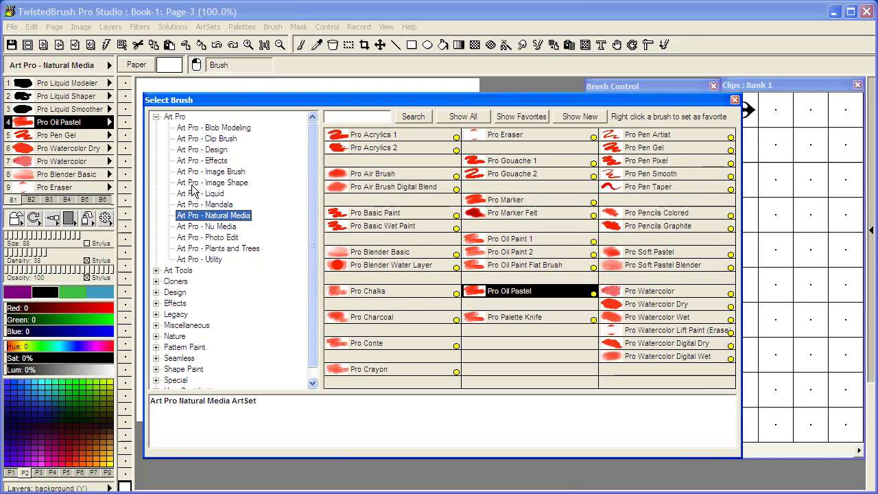
click(228, 183)
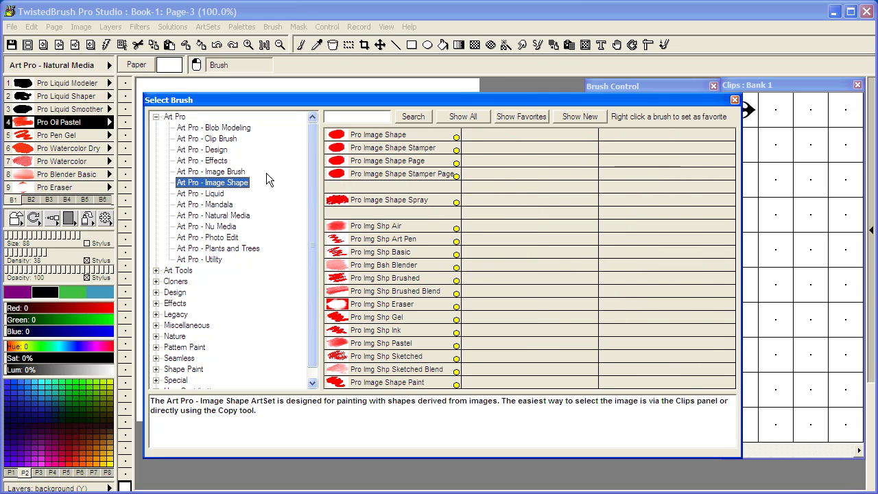
click(377, 136)
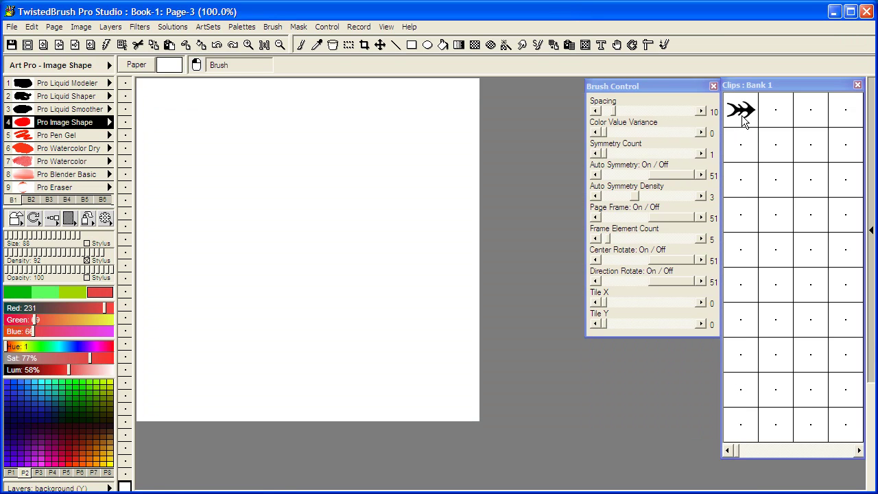
- Using the arrow clip as the brush shape, paint a red arcing stroke and stamp five red arrows
click(746, 116)
mouse_move(184, 231)
mouse_down()
mouse_move(237, 190)
mouse_move(334, 164)
mouse_move(378, 189)
mouse_move(396, 219)
mouse_up()
click(319, 269)
click(240, 292)
click(351, 310)
click(425, 280)
click(429, 253)
click(427, 159)
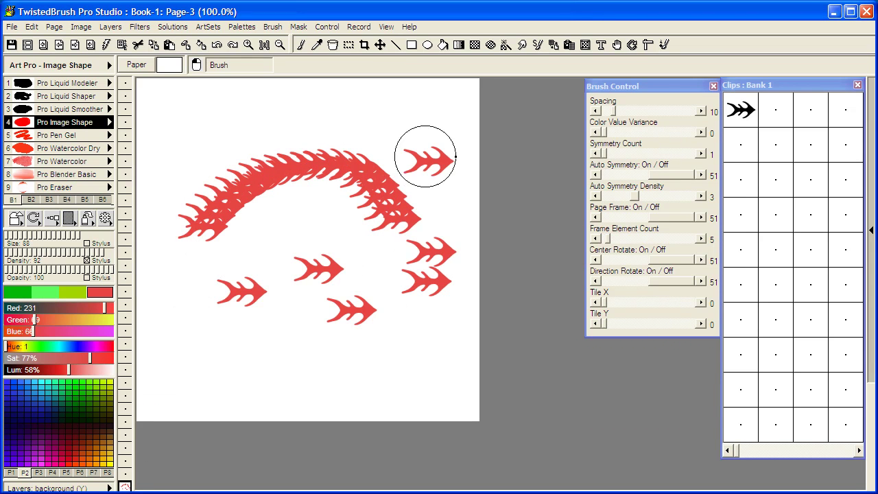
- Set Direction Rotate to 50, paint four green curving strokes, then one dark purple stroke
click(626, 281)
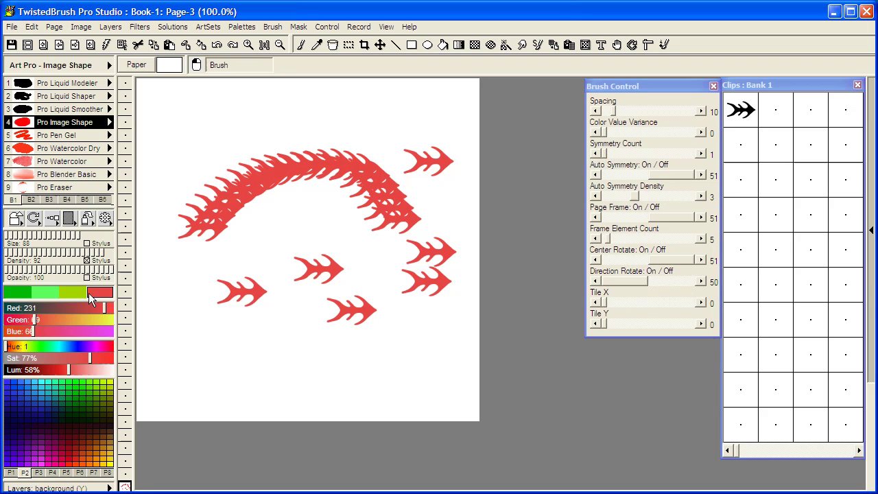
click(20, 292)
mouse_move(230, 138)
mouse_down()
mouse_move(355, 247)
mouse_move(423, 376)
mouse_up()
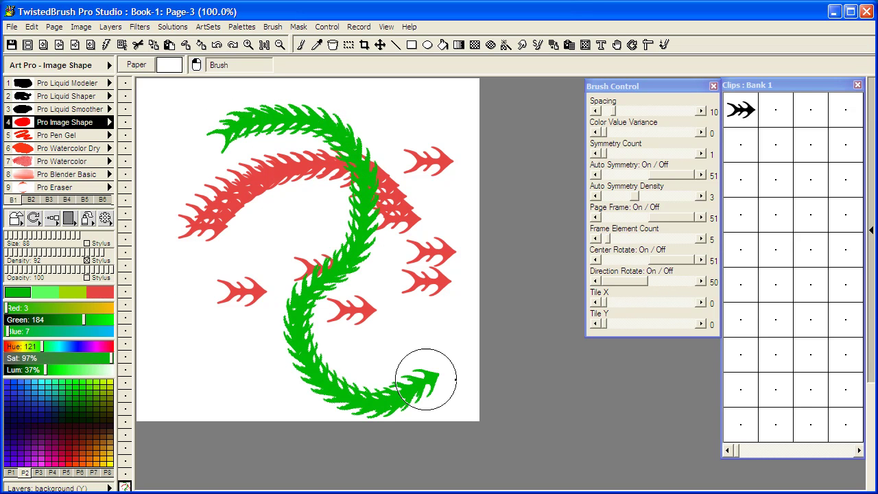
drag(219, 308, 481, 165)
drag(384, 155, 481, 397)
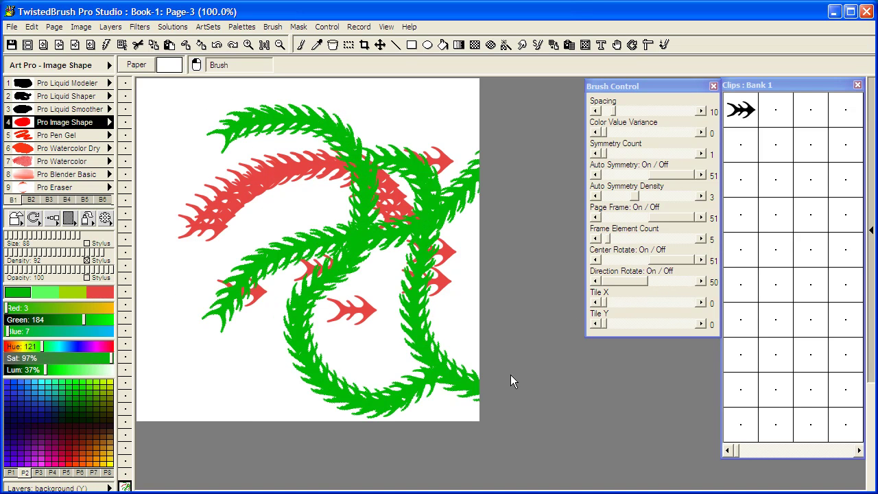
drag(198, 378, 268, 114)
click(67, 406)
mouse_move(258, 322)
mouse_down()
mouse_move(313, 209)
mouse_move(440, 145)
mouse_up()
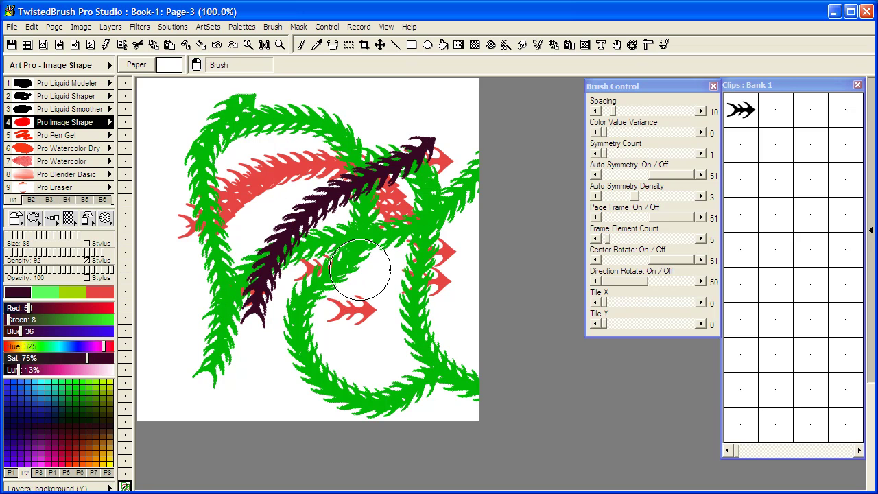